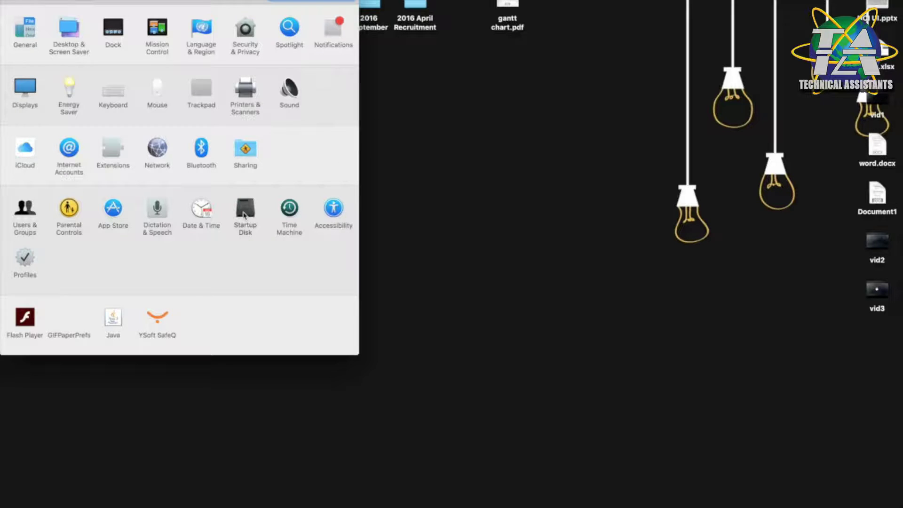
Step: Check that the Startup Disk is Macintosh HD (OS X 10.11.6), then close System Preferences
left_click(244, 214)
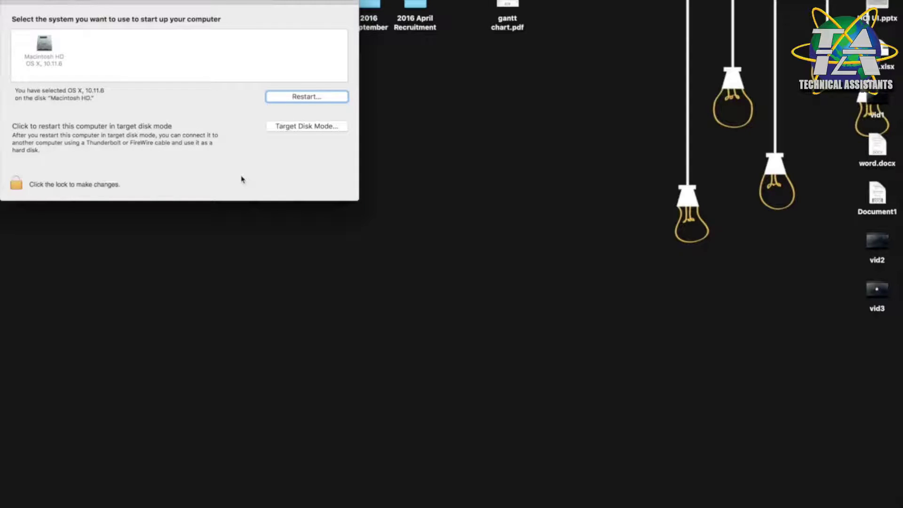
left_click(90, 0)
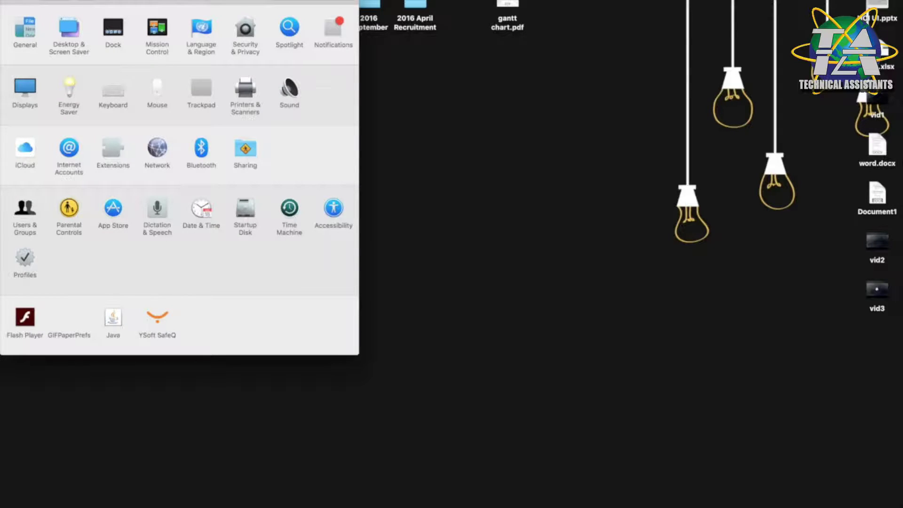
left_click(7, 2)
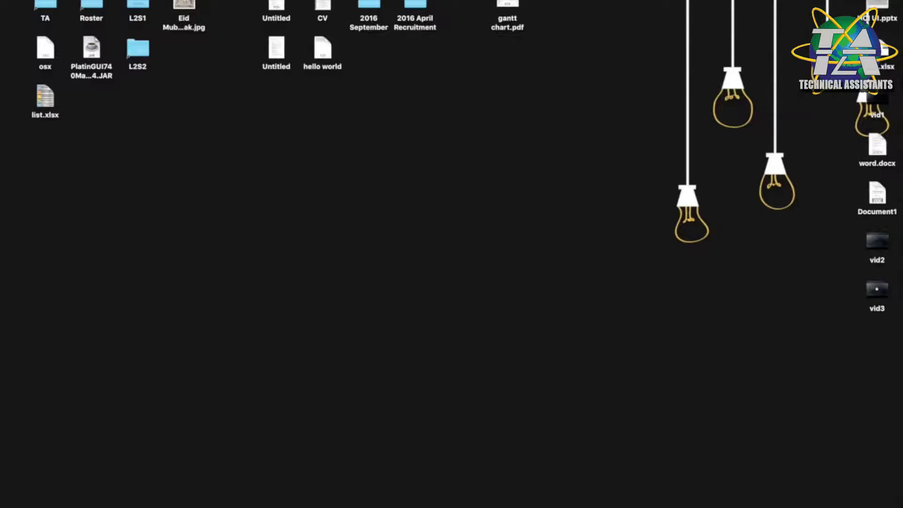
Step: From Go > Computer, rename the Macintosh HD disk to 'Medet's HDD'
left_click(142, 1)
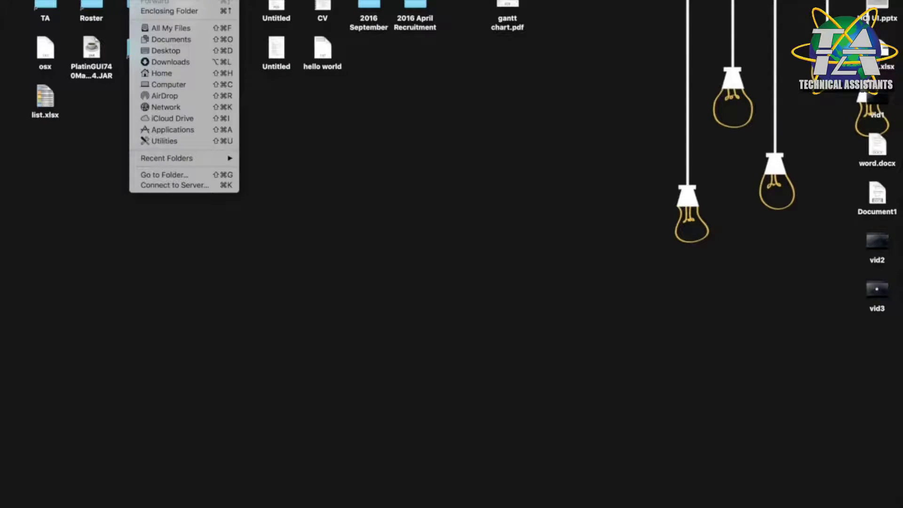
left_click(162, 85)
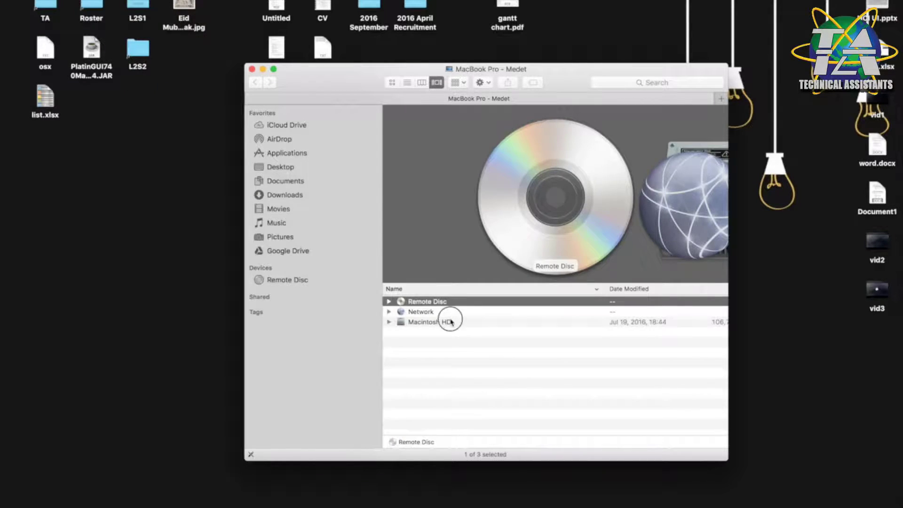
left_click(450, 322)
key("Return")
type("Mede")
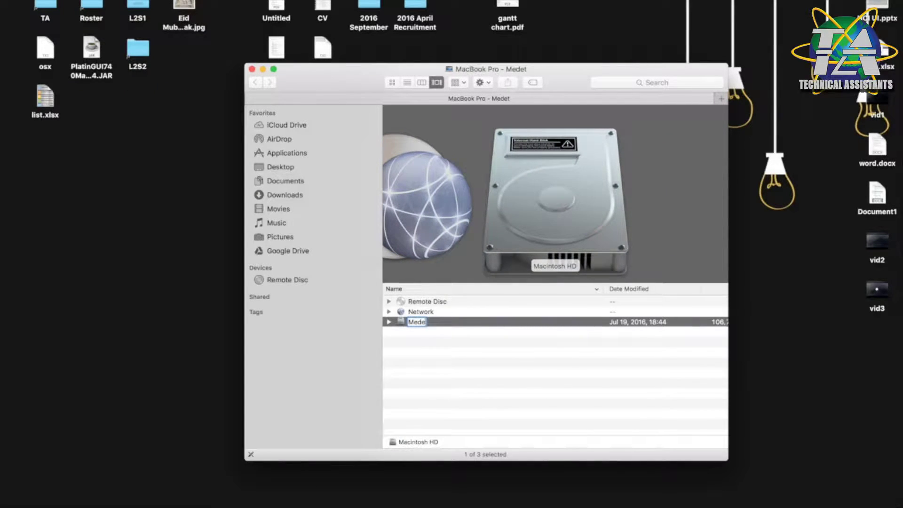
type("t's HDD")
key("Return")
Step: Reselect the renamed Medet's HDD disk and close the Computer window
left_click(459, 359)
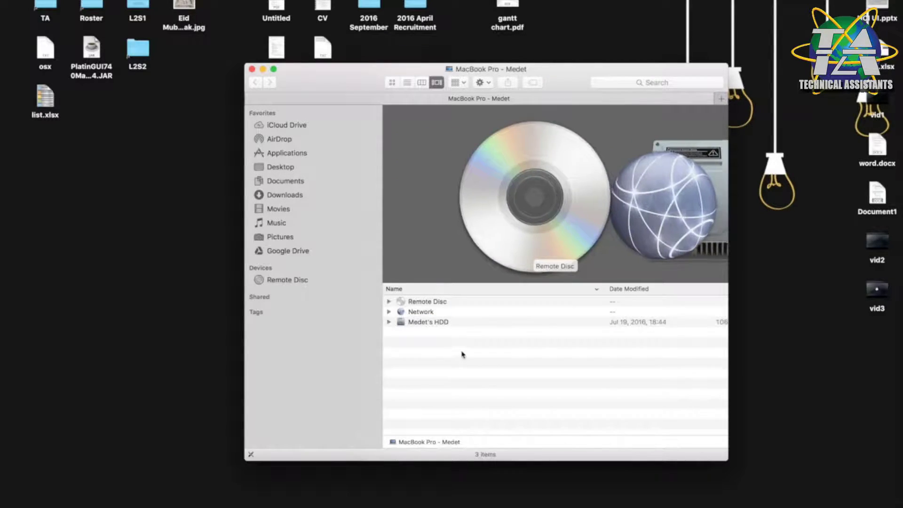
left_click(448, 323)
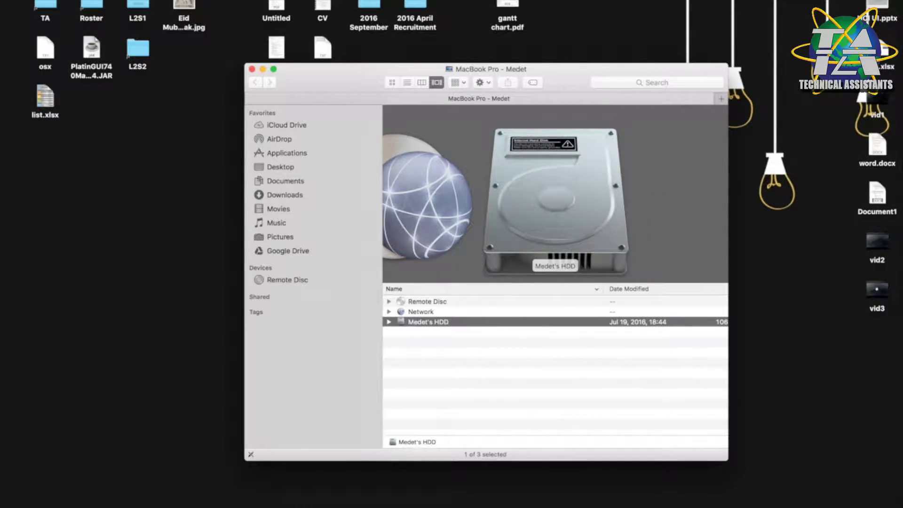
left_click(252, 69)
left_click(9, 0)
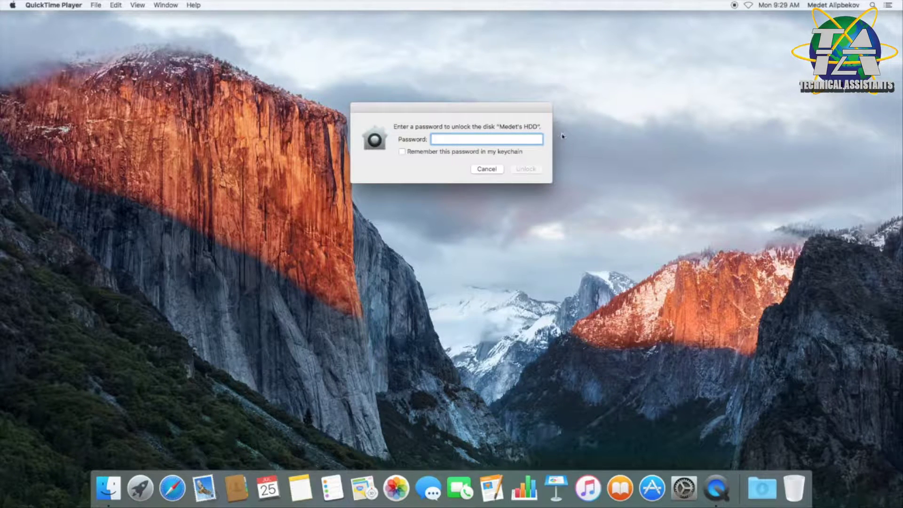
Step: Unlock Medet's HDD with the disk password and open it from the desktop
type("•••")
key("Return")
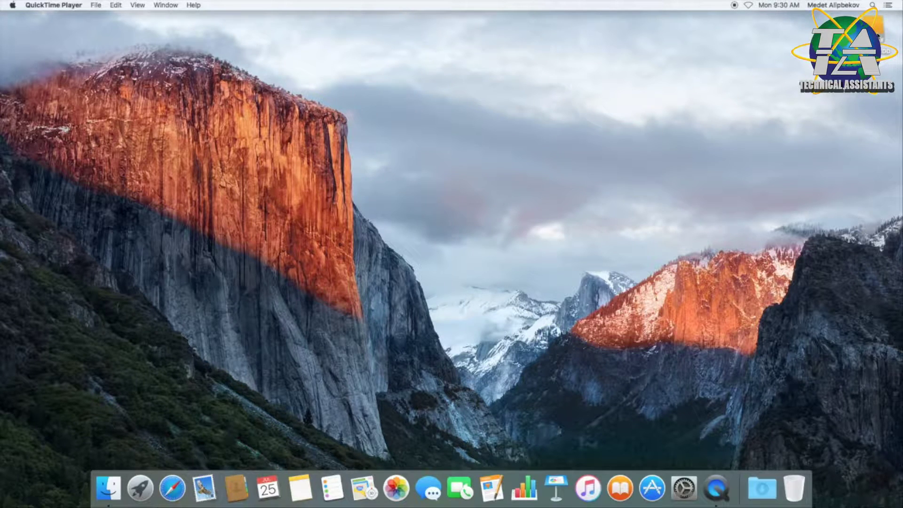
left_click(875, 29)
double_click(877, 32)
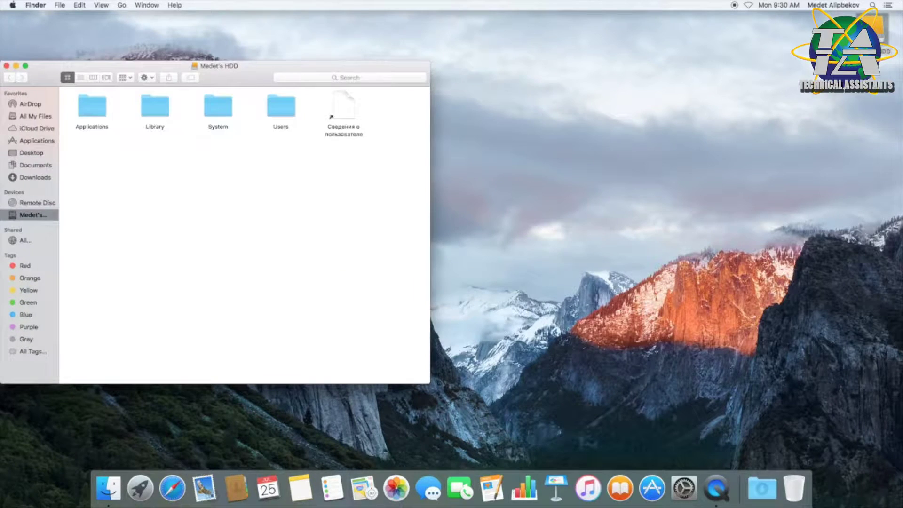
Step: Browse into Users and the user's home folder, then select its Desktop folder
left_click_drag(261, 78, 358, 75)
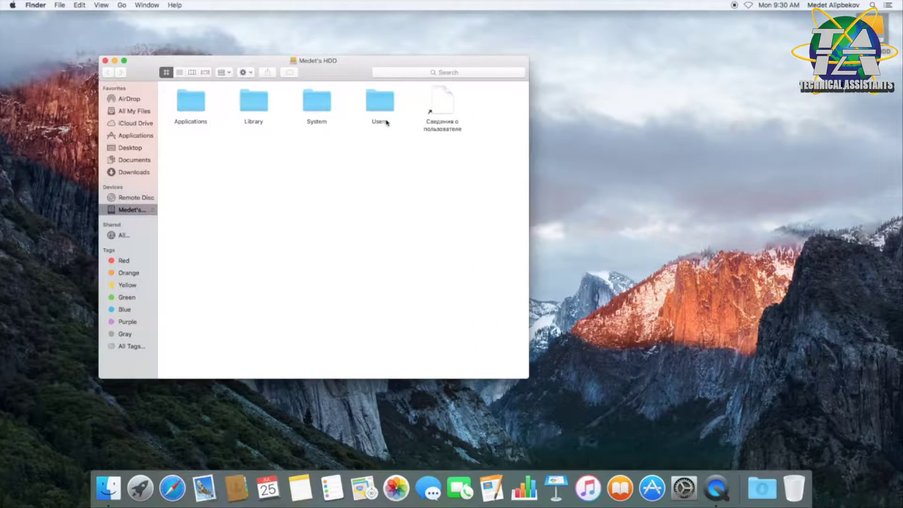
double_click(379, 102)
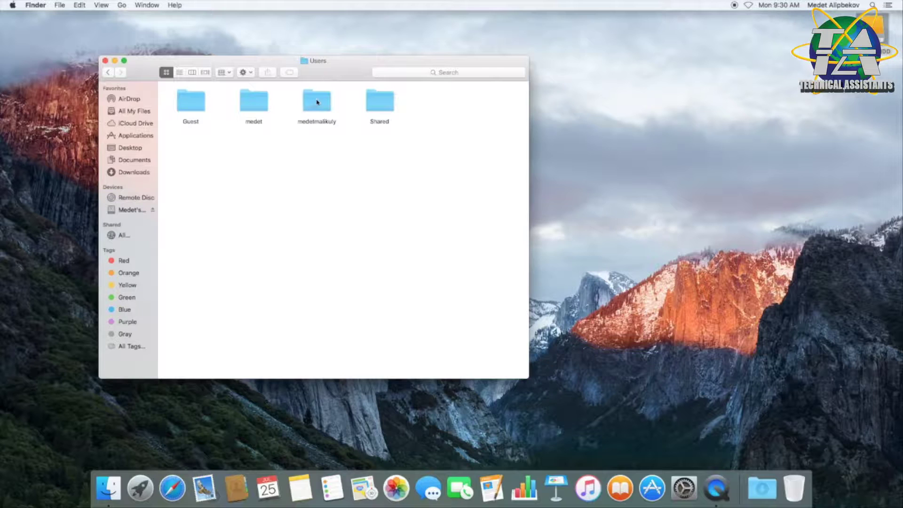
double_click(318, 109)
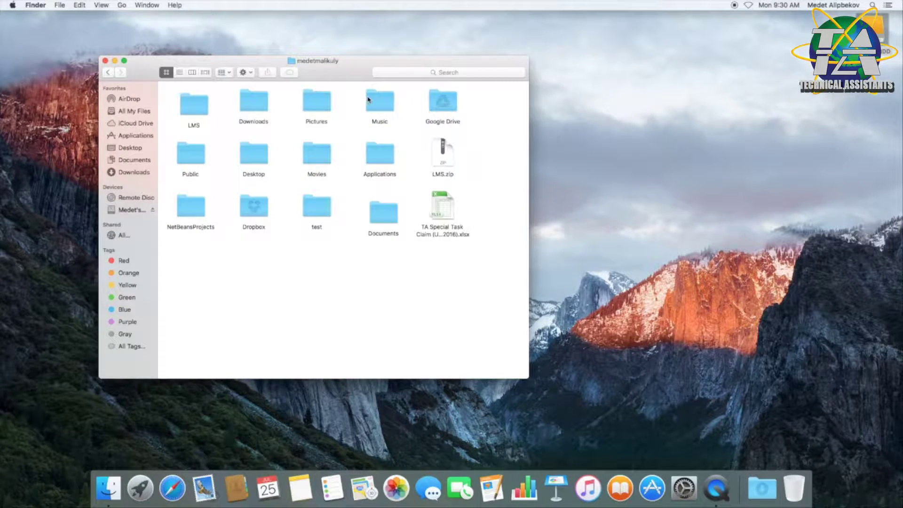
left_click(257, 151)
Step: Switch to column view and look over the vid1–vid4 video files in Desktop
key("super+3")
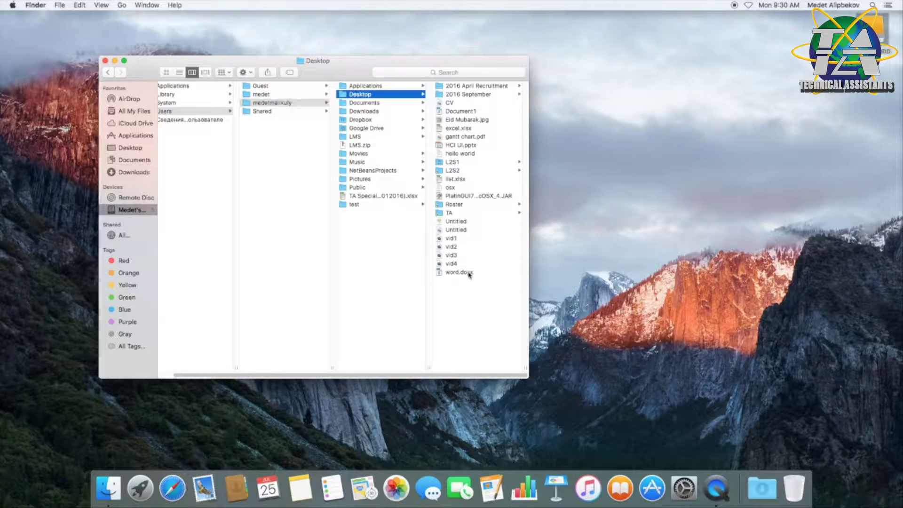
left_click(451, 238)
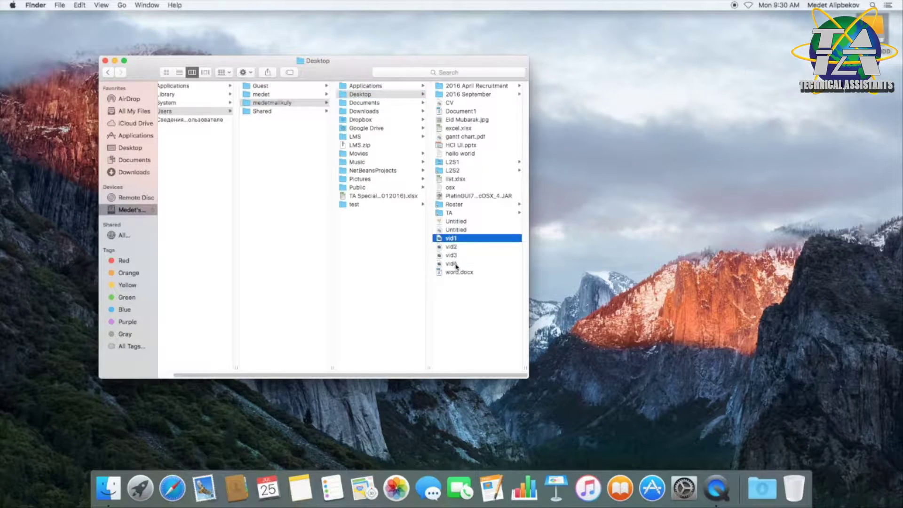
key("Down")
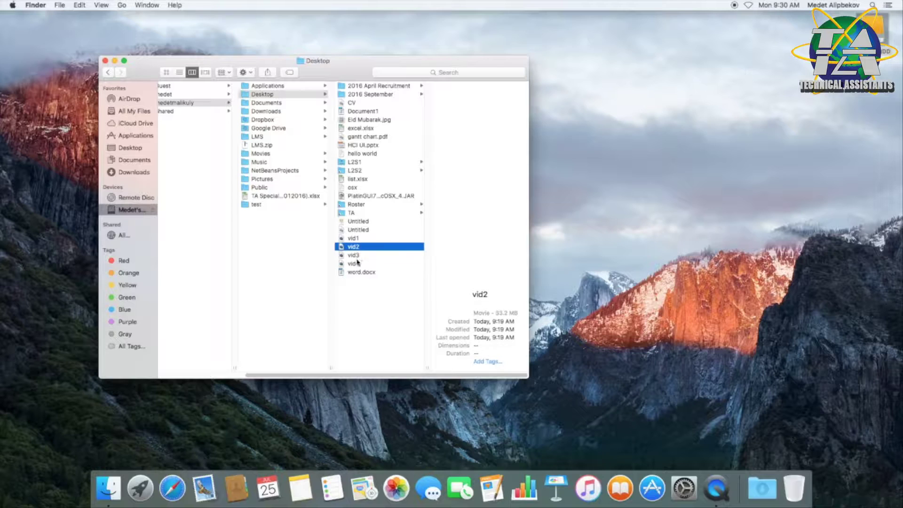
left_click(357, 262)
key("Left")
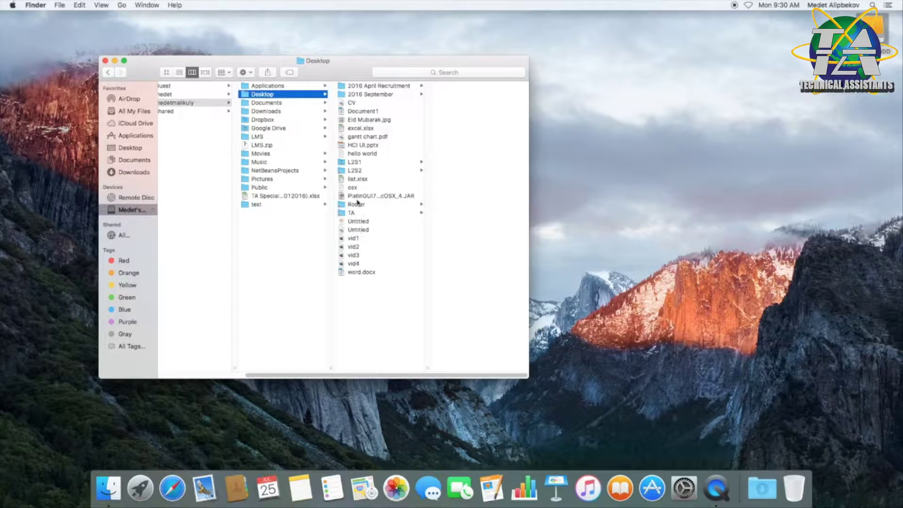
left_click(357, 263)
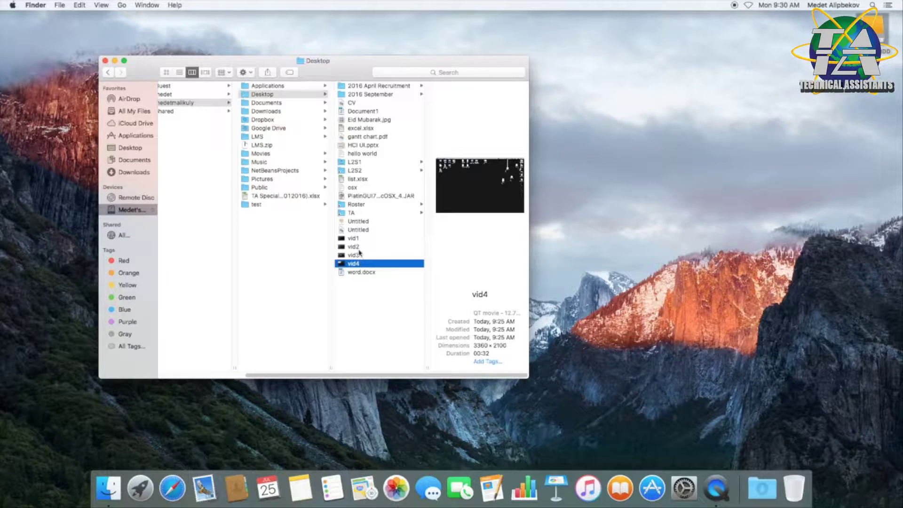
right_click(357, 252)
left_click(346, 283)
Step: Select vid1 through vid4 together, then return to Medet's HDD's top level
left_click_drag(356, 263, 629, 252)
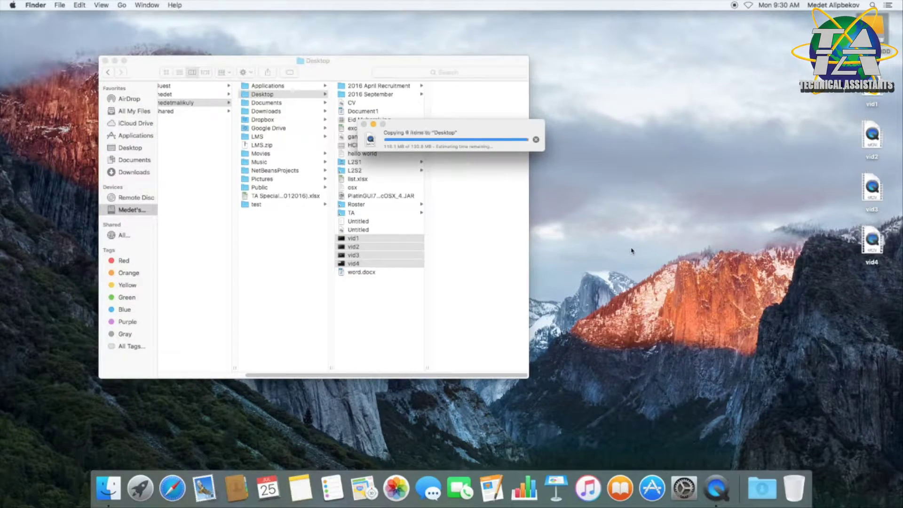
left_click(633, 251)
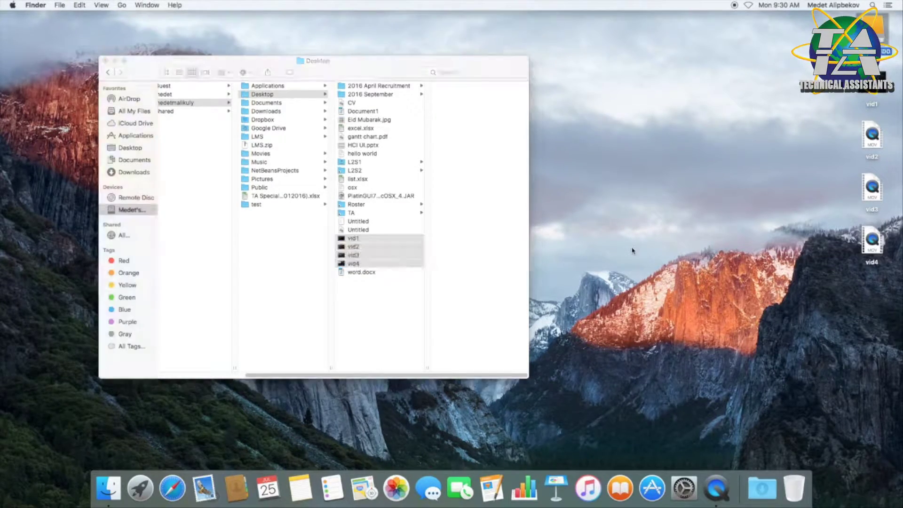
left_click(395, 312)
left_click(394, 313)
left_click_drag(371, 375, 256, 375)
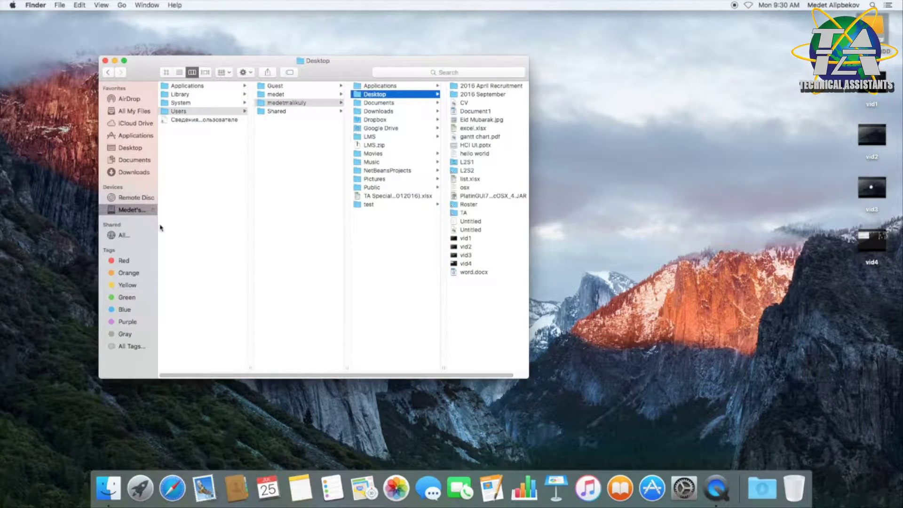
left_click(133, 207)
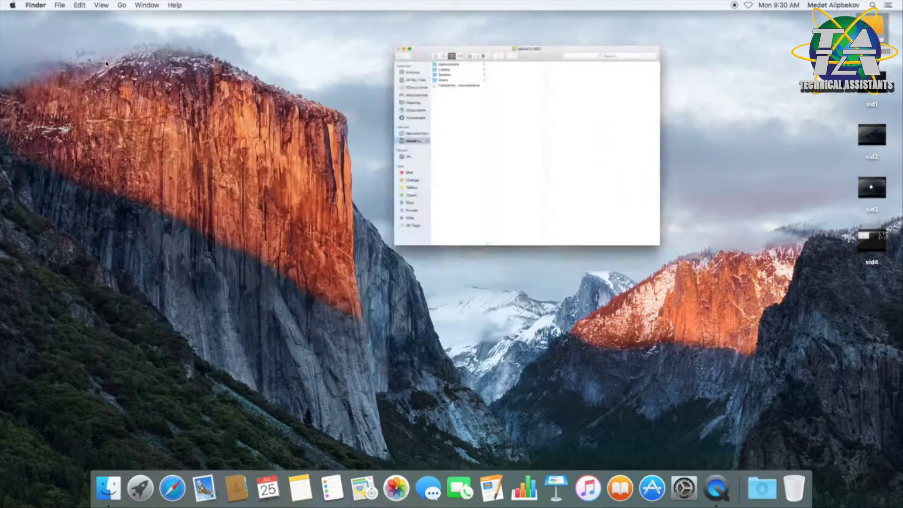
Step: Close the Finder window and launch Disk Utility through Spotlight
left_click(105, 61)
key("super+space")
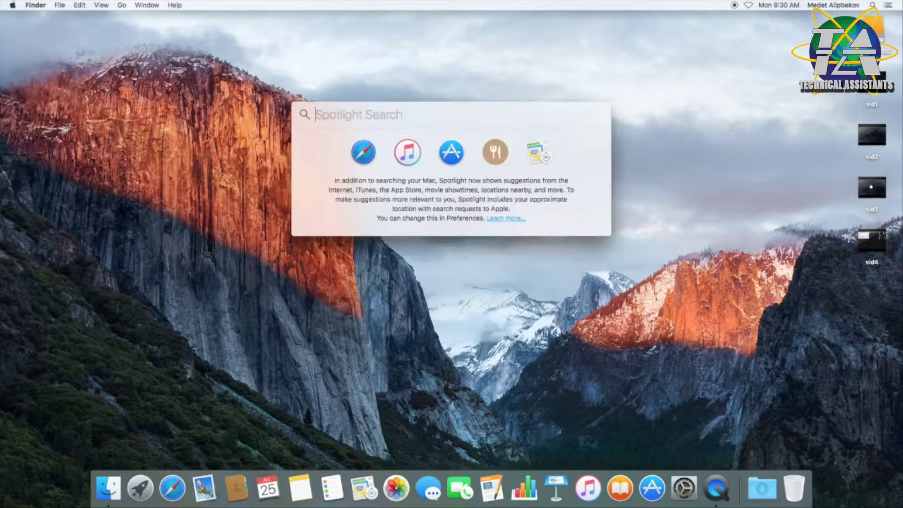
type("disk Utility")
key("Return")
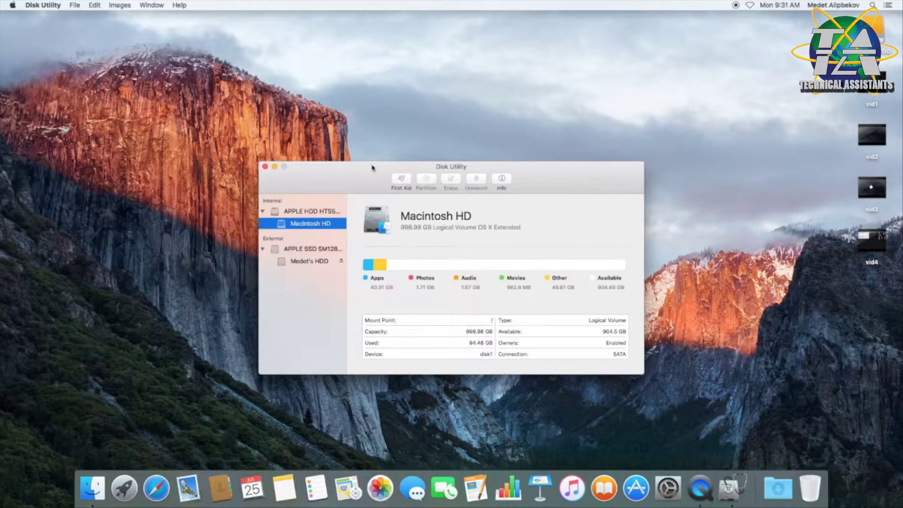
Step: Inspect the external HDD's usage (120.12 GB, 15.13 GB available), then quit Disk Utility
left_click(315, 263)
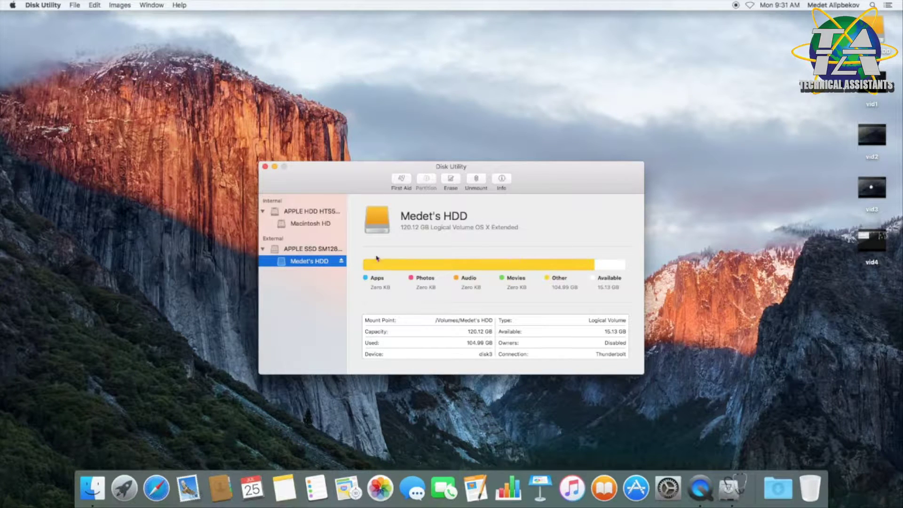
left_click(337, 249)
left_click(343, 262)
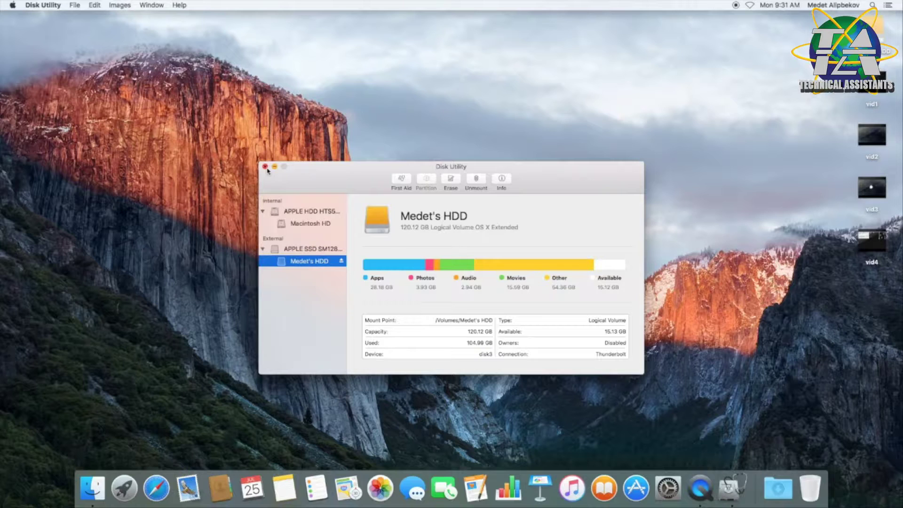
left_click(266, 167)
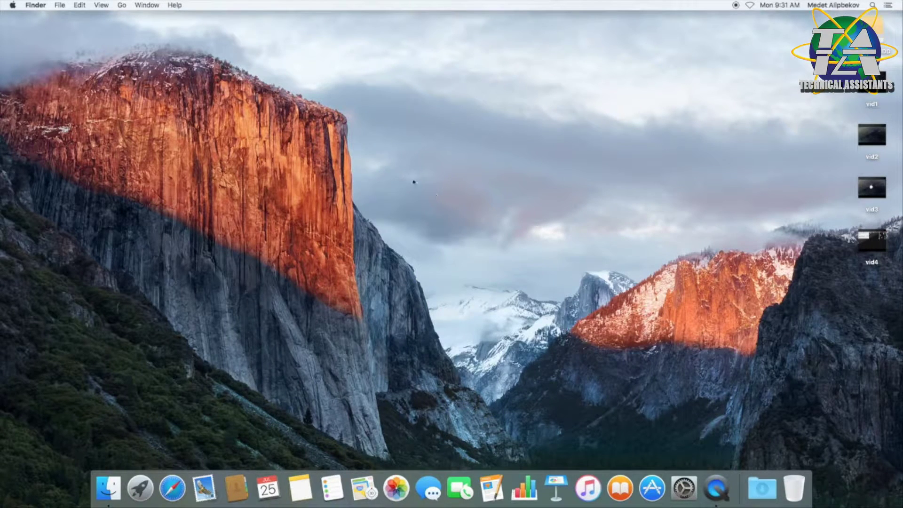
Step: Restart the Mac from the Apple menu so it boots from the external drive
left_click(12, 5)
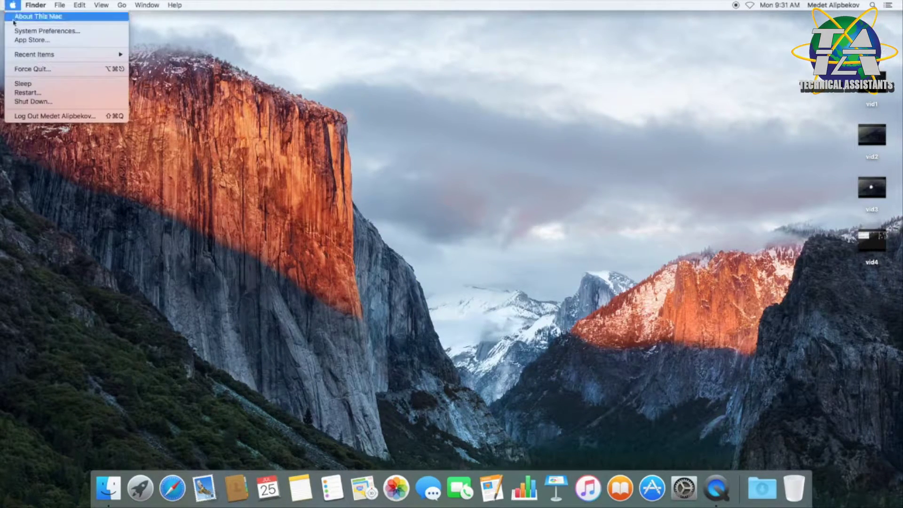
left_click(44, 93)
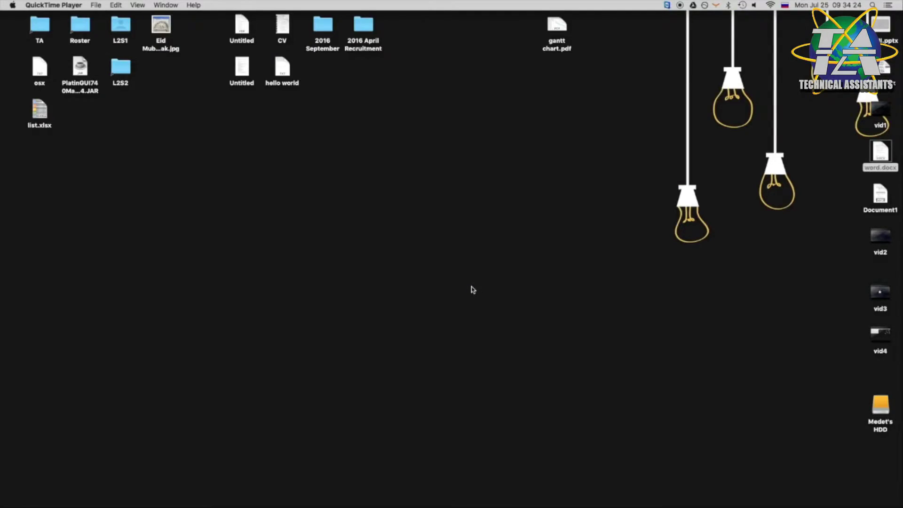
key("super+space")
type("еуьш")
key("BackSpace")
key("BackSpace")
key("BackSpace")
key("BackSpace")
key("ctrl+space")
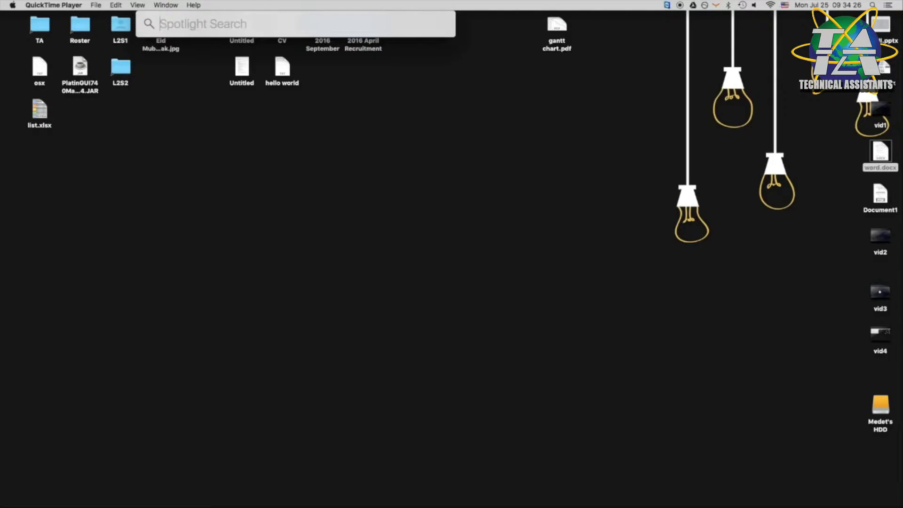
type("qui")
key("Return")
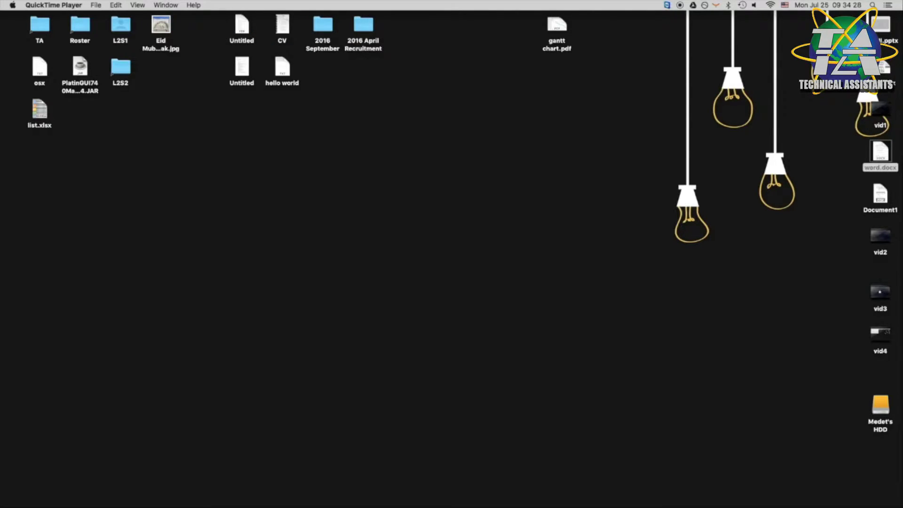
key("super+space")
type("s")
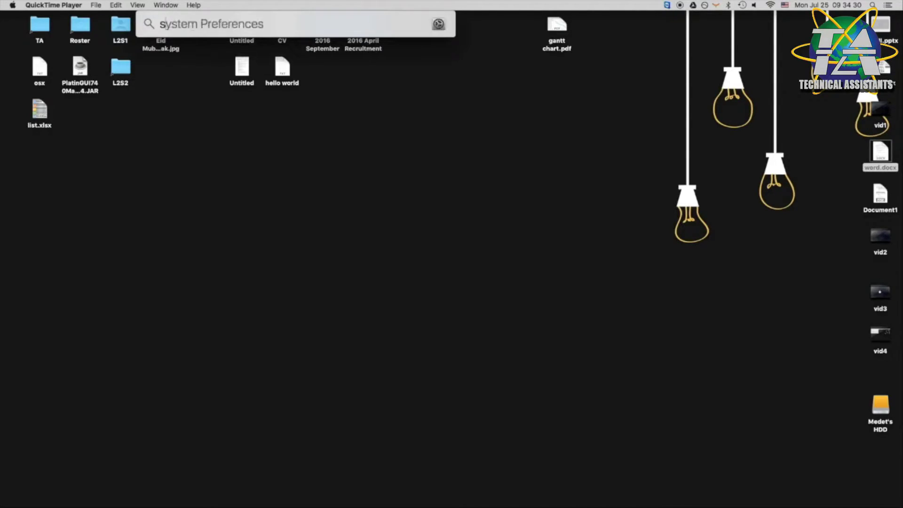
key("Return")
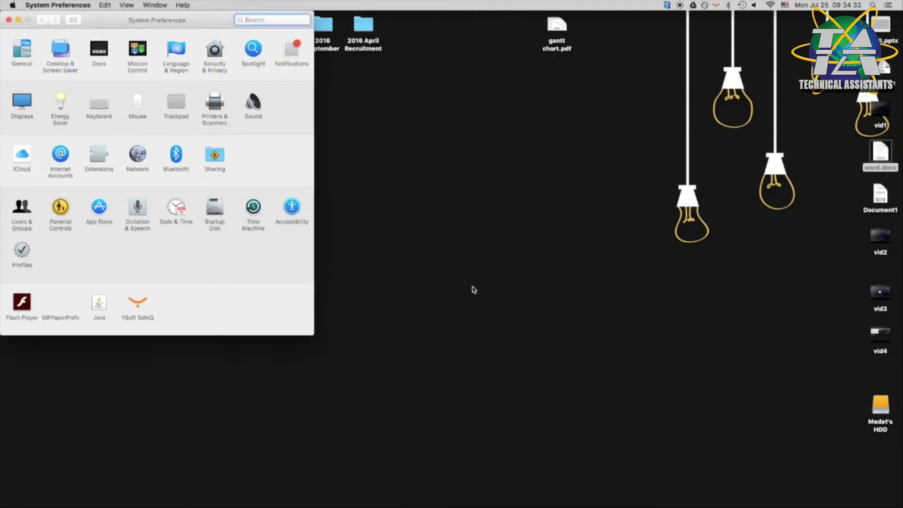
left_click(226, 223)
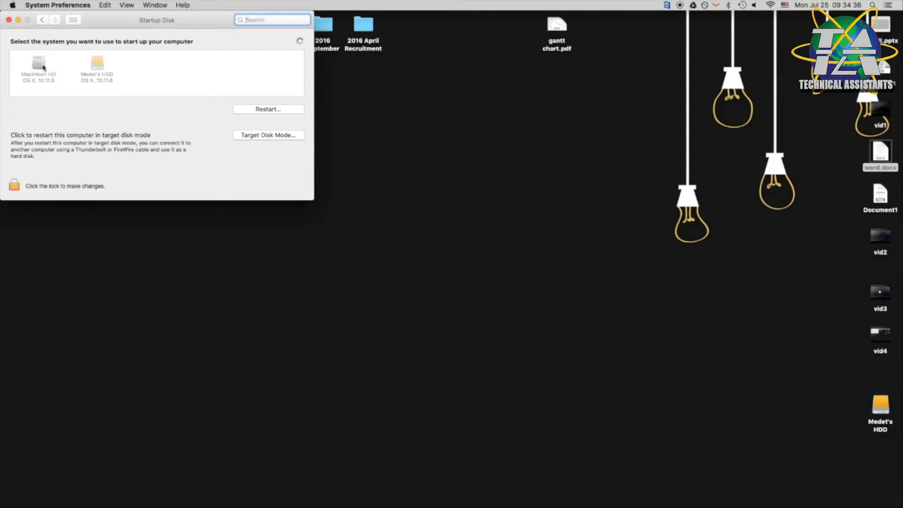
left_click(44, 20)
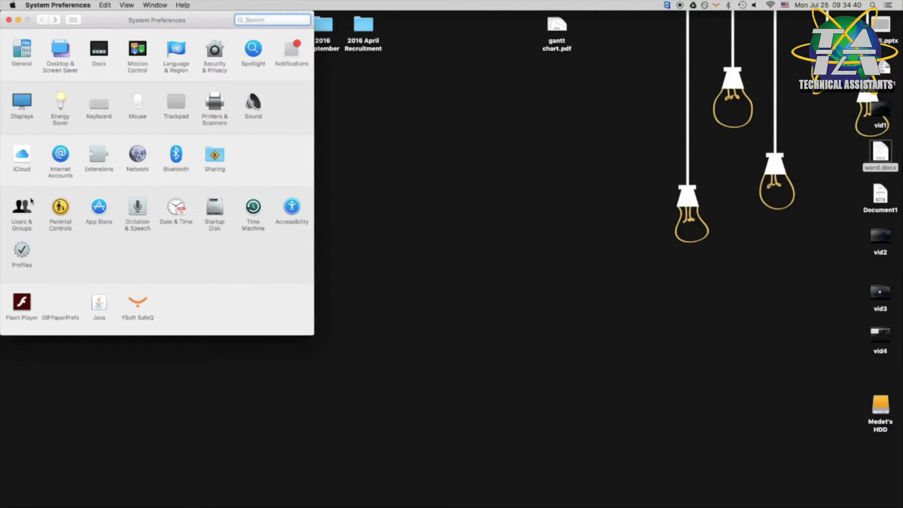
left_click(9, 20)
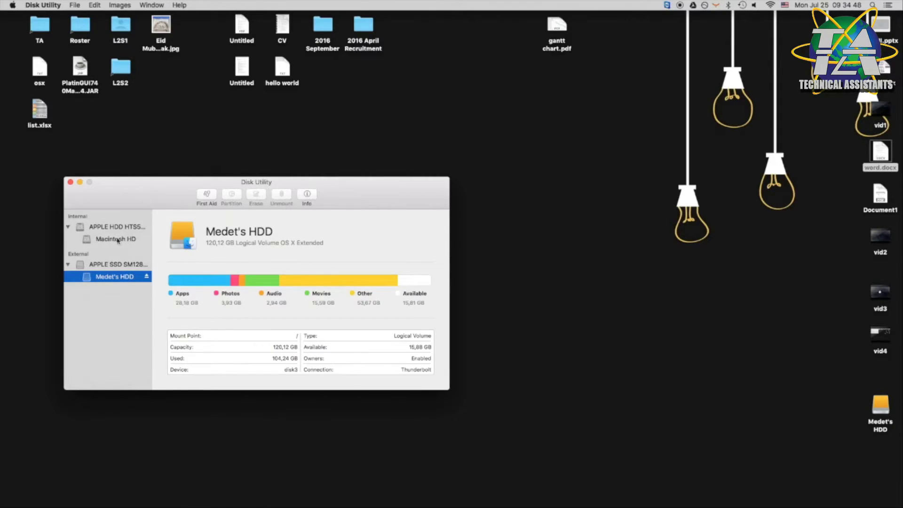
left_click(114, 229)
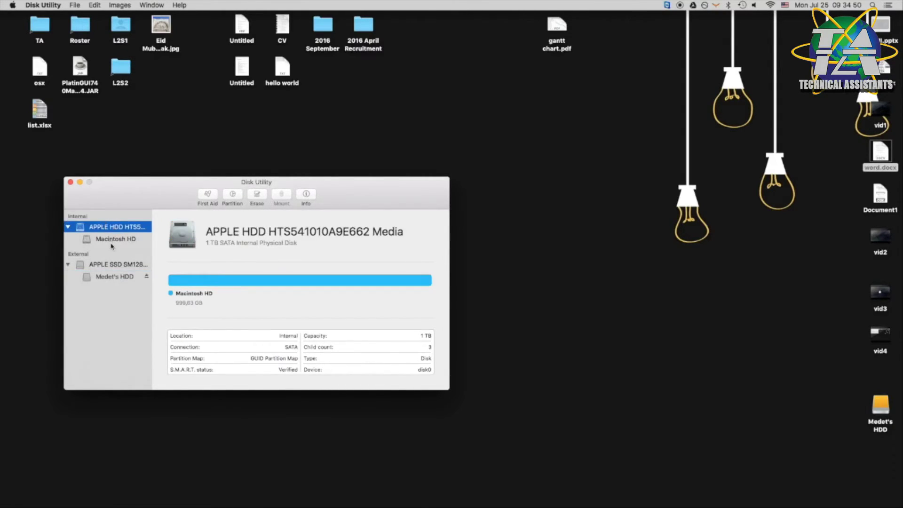
left_click(113, 241)
left_click(113, 278)
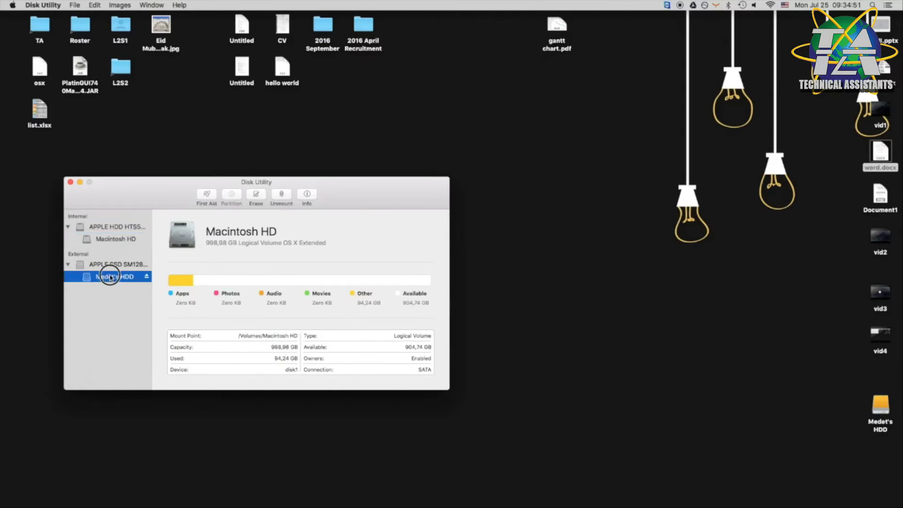
left_click(71, 182)
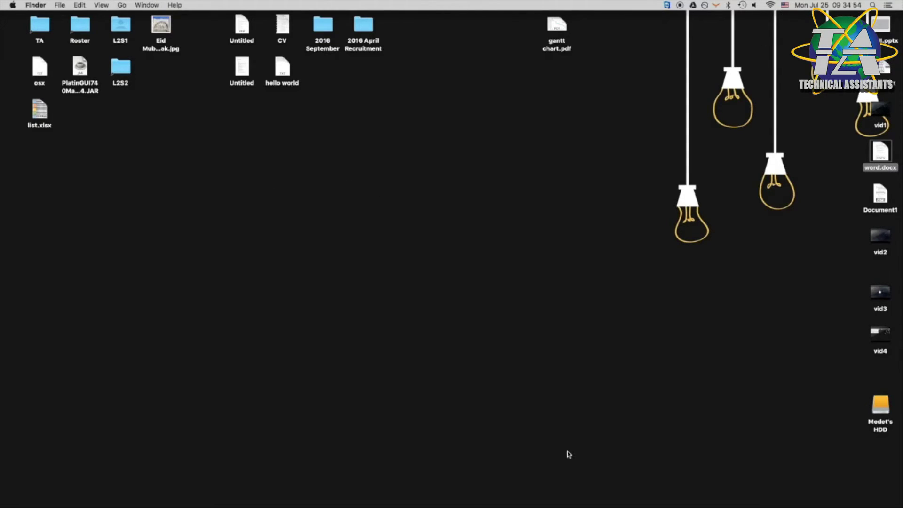
mouse_move(450, 506)
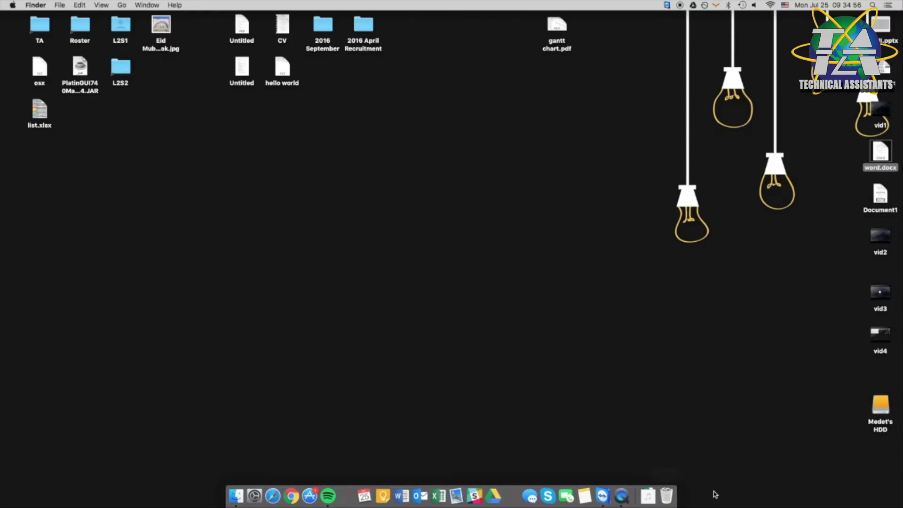